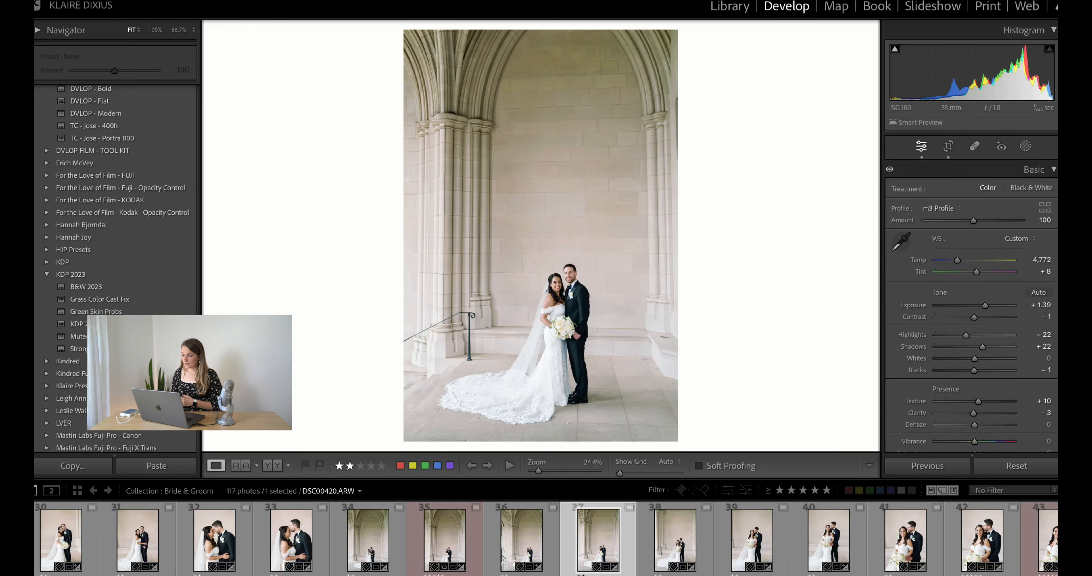
# Look through the selected photo's Basic, Tone Curve, HSL/Color and Color Grading settings
pyautogui.scroll(-5, 953, 256)
pyautogui.scroll(5, 954, 257)
pyautogui.scroll(-5, 954, 257)
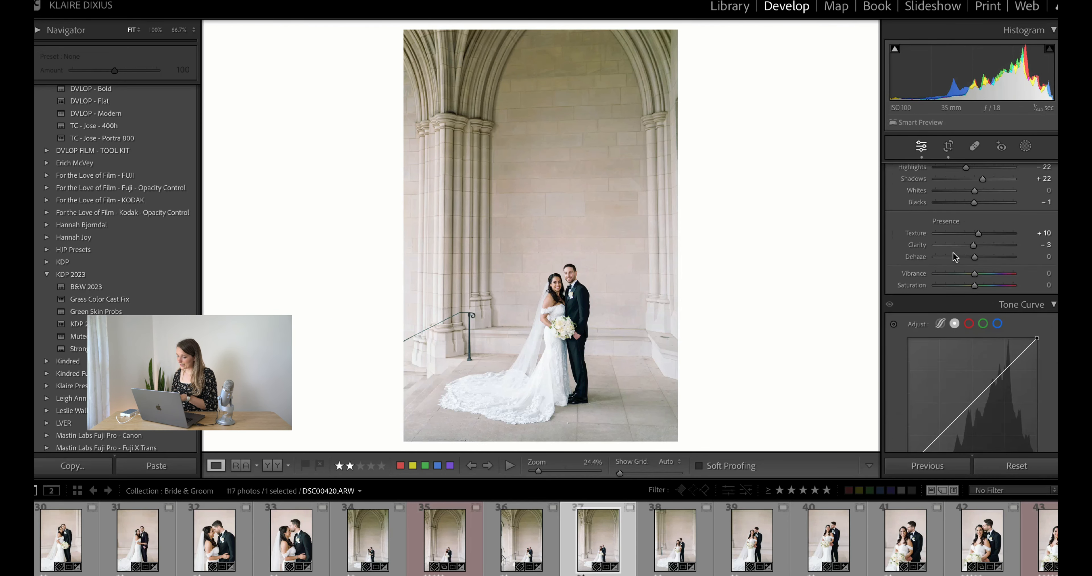
pyautogui.scroll(-3, 953, 257)
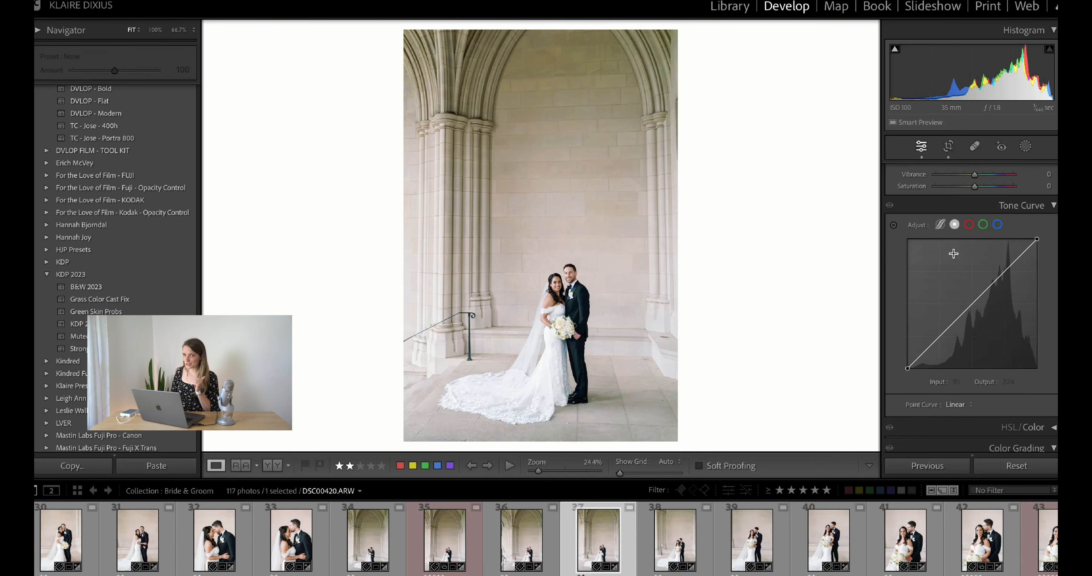
pyautogui.scroll(-2, 962, 341)
pyautogui.scroll(-2, 961, 341)
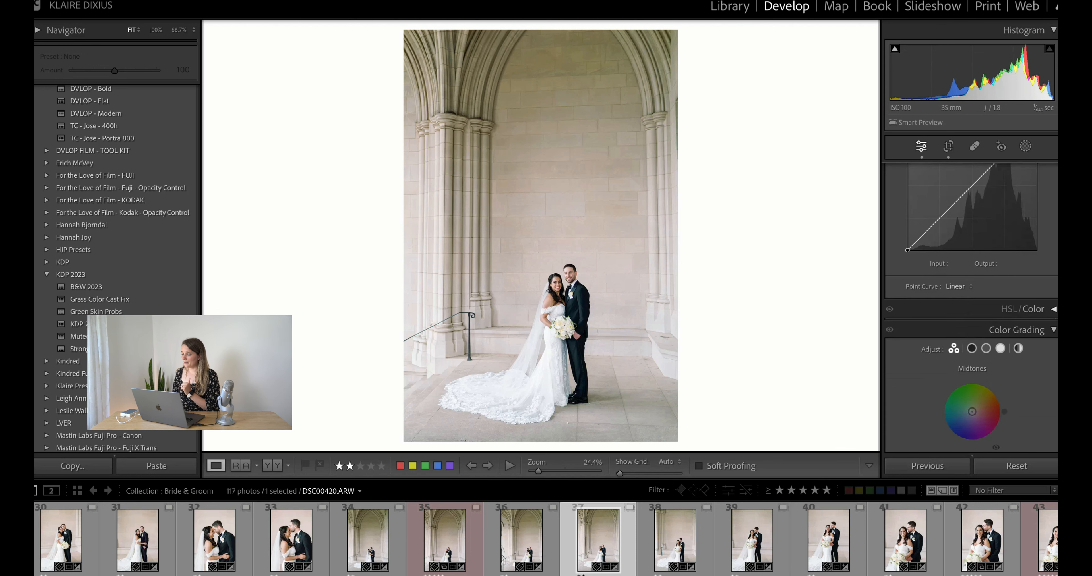
pyautogui.click(1052, 312)
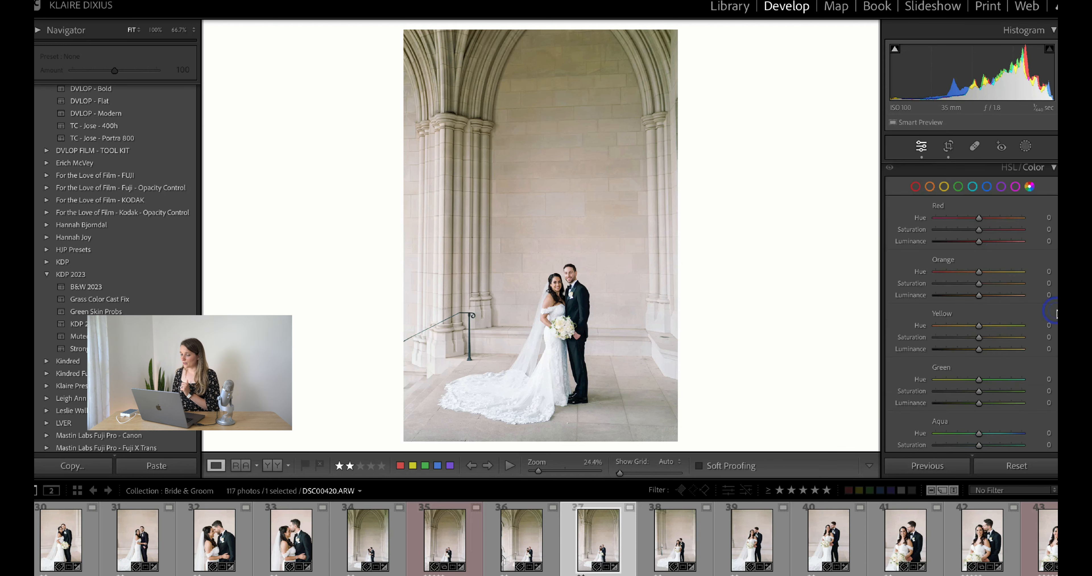
pyautogui.click(1053, 170)
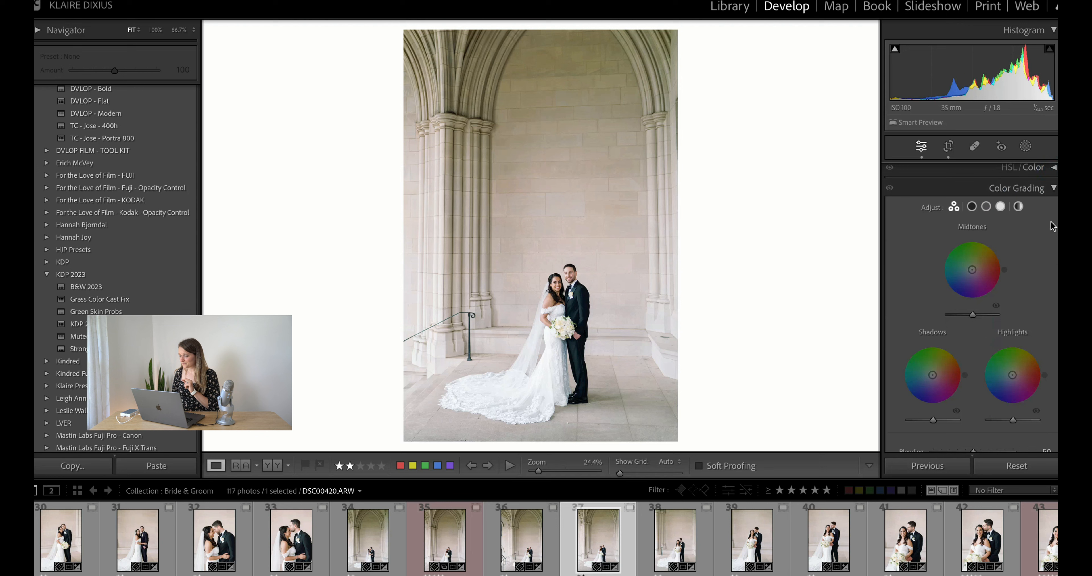
pyautogui.scroll(-2, 1051, 222)
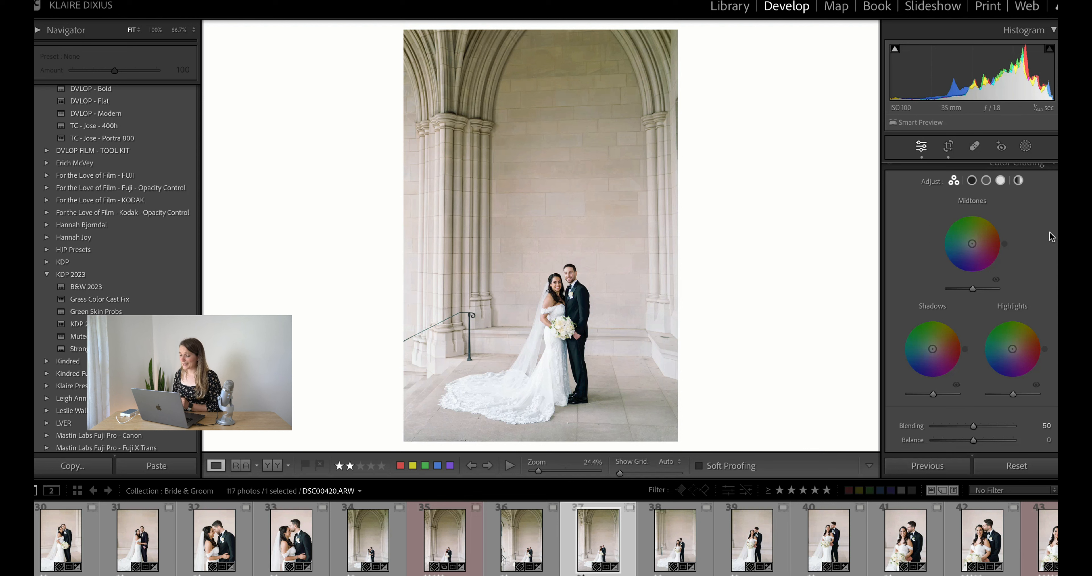
# Set the photo's white balance Tint to +28 to give it a pink cast
pyautogui.scroll(1, 1049, 232)
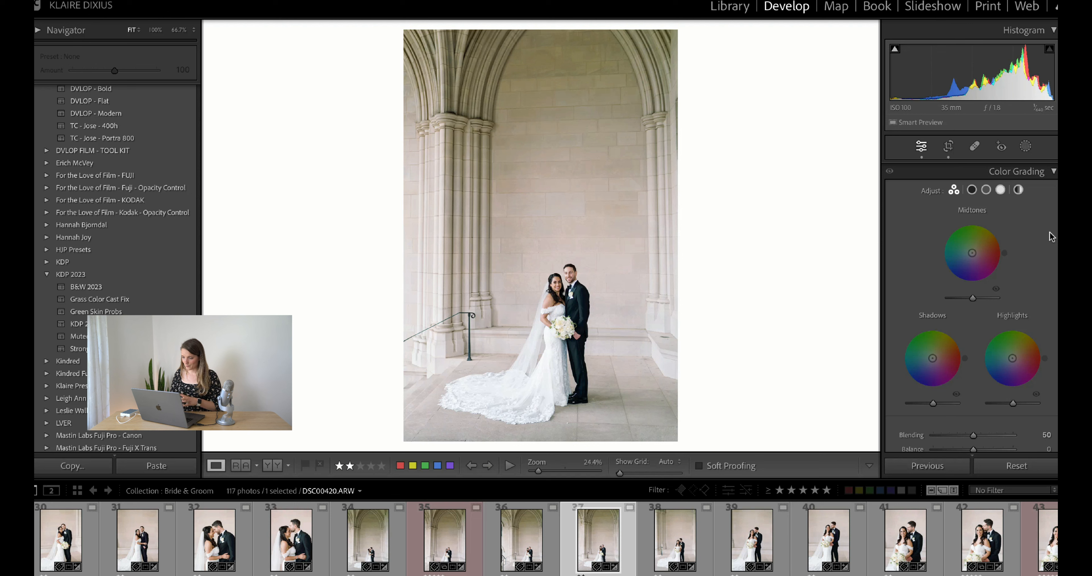
pyautogui.scroll(10, 1047, 230)
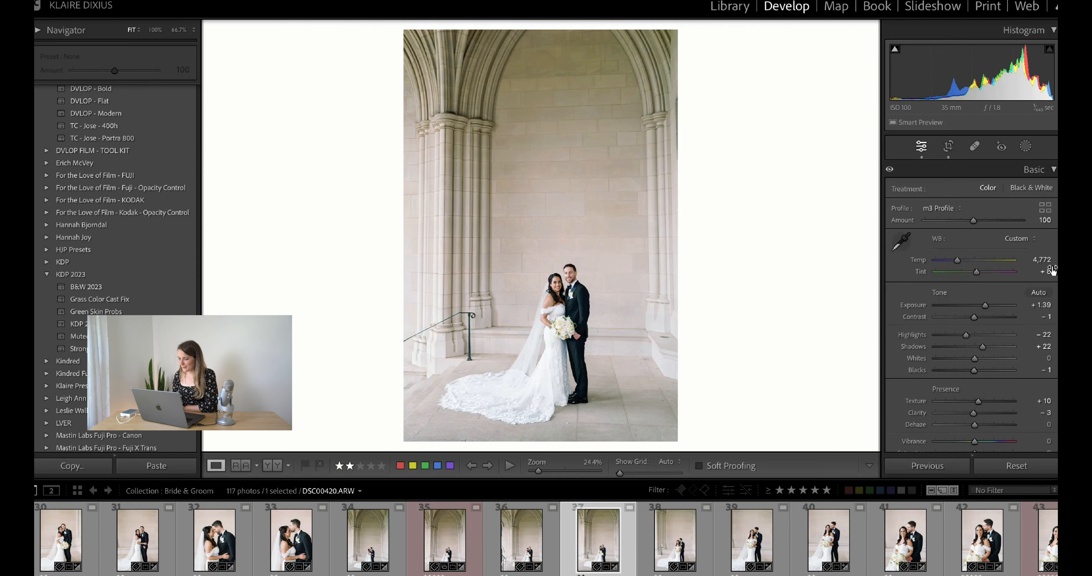
pyautogui.moveTo(1051, 269); pyautogui.dragTo(1046, 267)
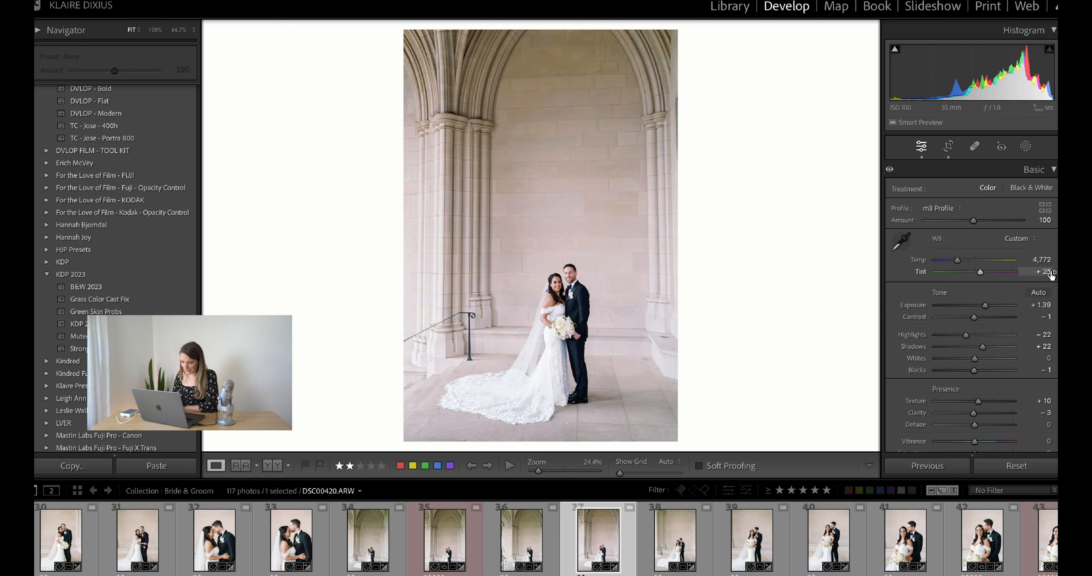
pyautogui.moveTo(1052, 273); pyautogui.dragTo(1054, 273)
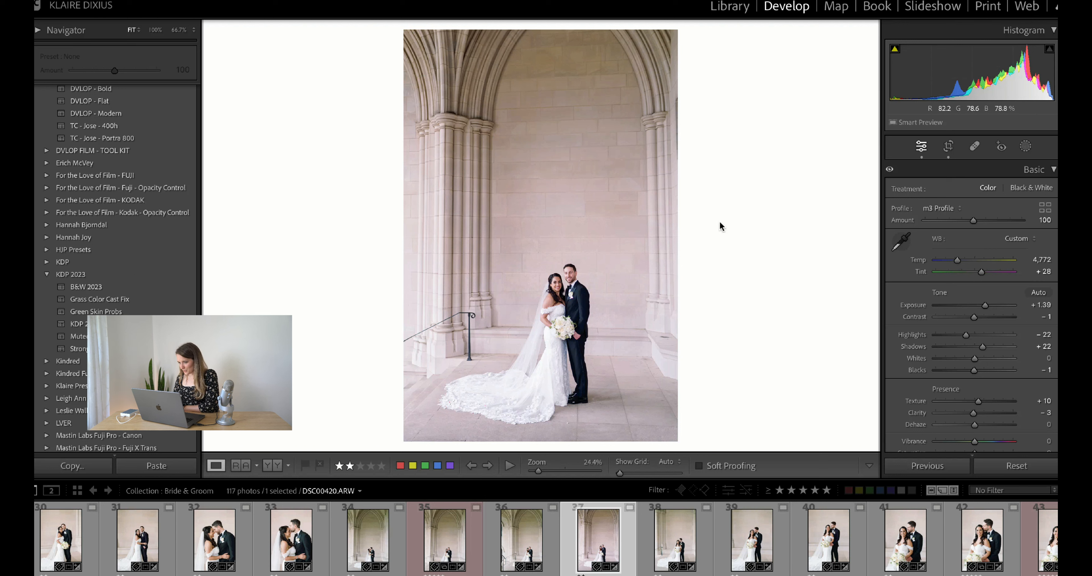
# Shift the Color Grading highlights to green, about hue 140 and saturation 9, and compare before and after by undoing and redoing
pyautogui.scroll(-15, 918, 341)
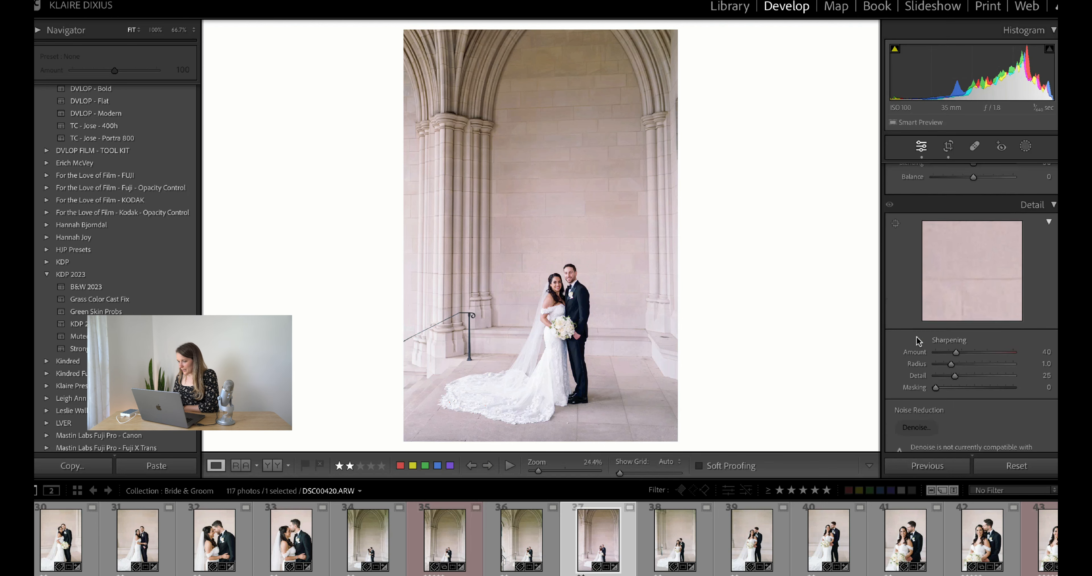
pyautogui.scroll(10, 917, 341)
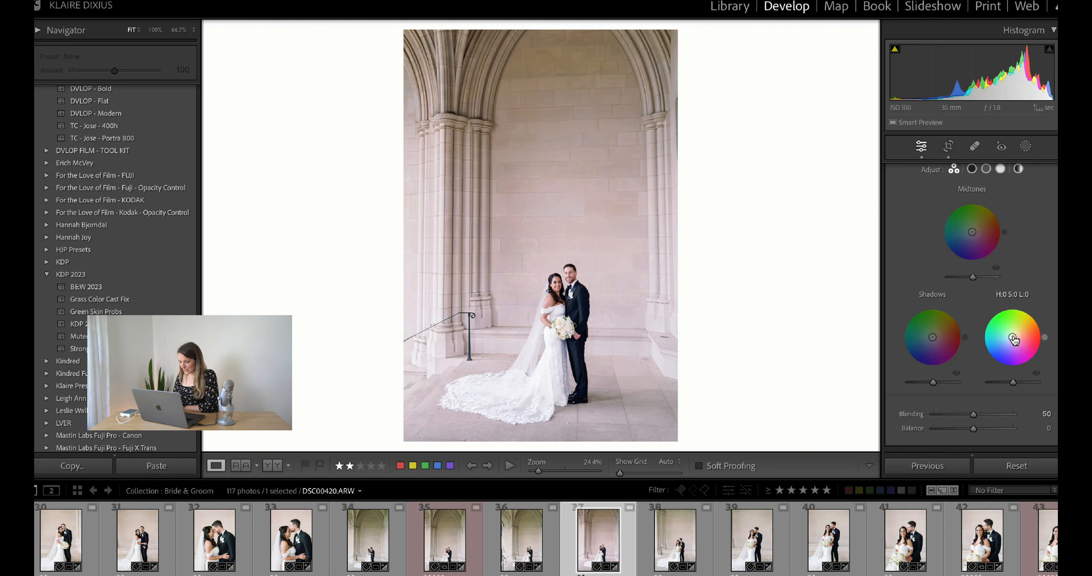
pyautogui.moveTo(1014, 339); pyautogui.dragTo(1014, 339)
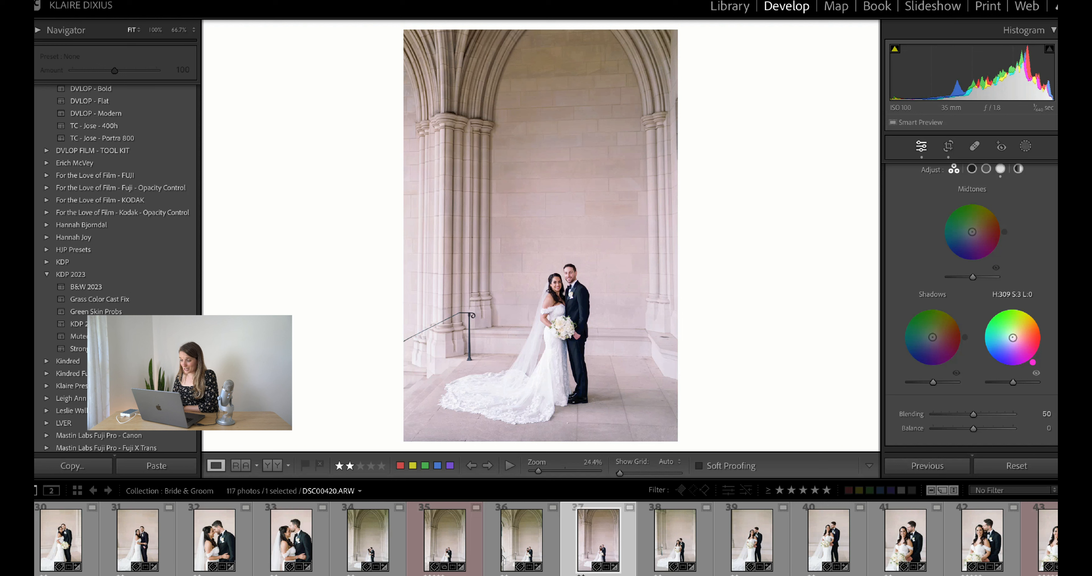
pyautogui.moveTo(1013, 338); pyautogui.dragTo(1010, 335)
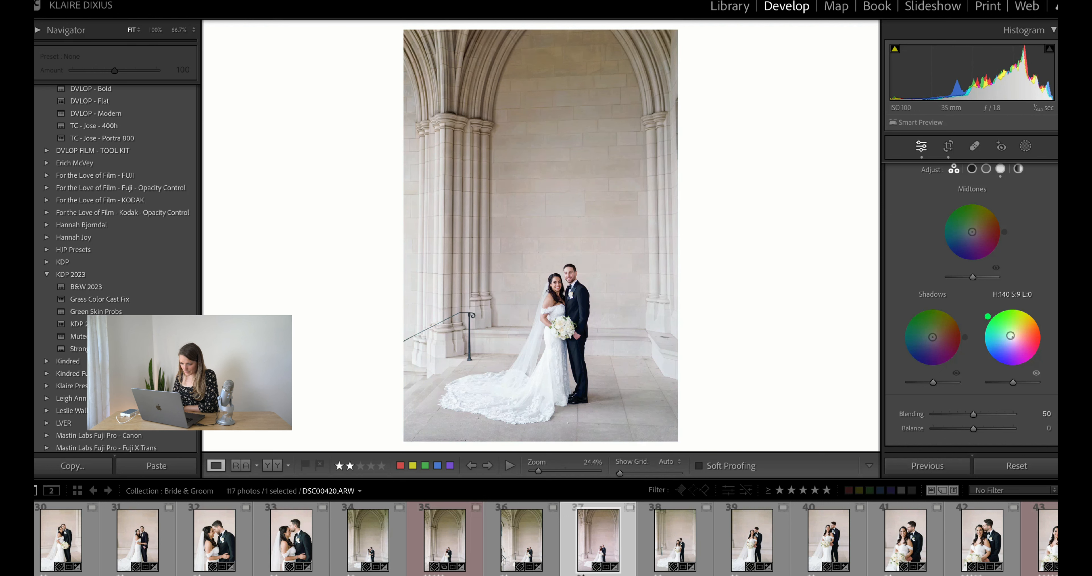
pyautogui.moveTo(1010, 336); pyautogui.dragTo(1010, 335)
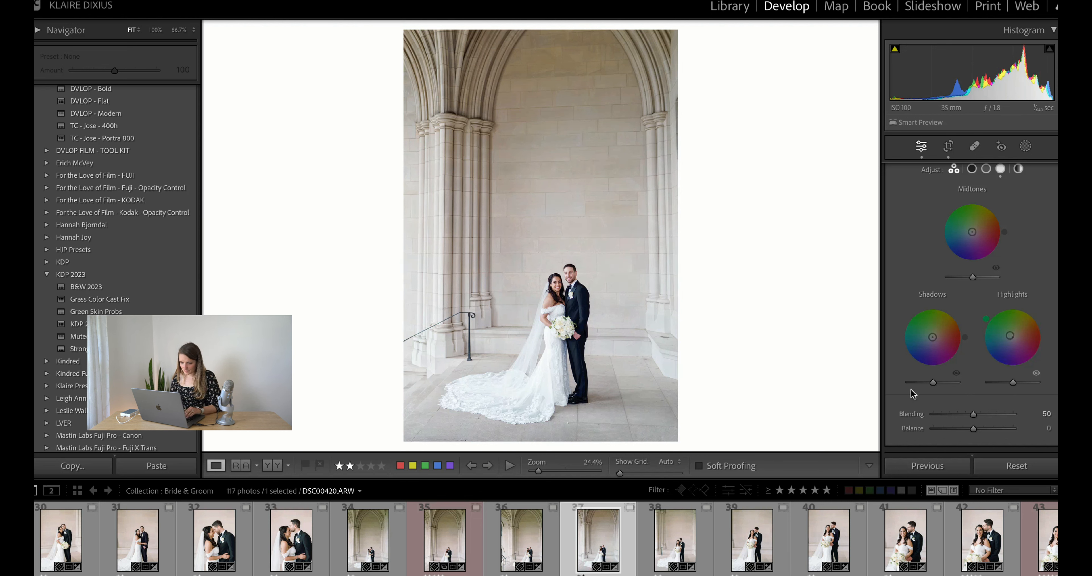
pyautogui.press('super+z')
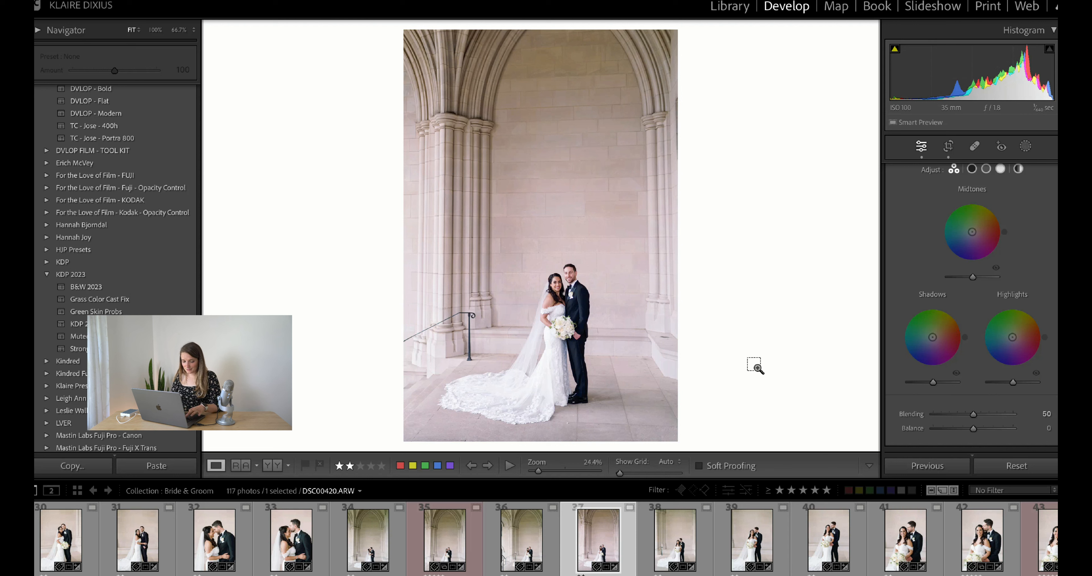
pyautogui.press('super+shift+z')
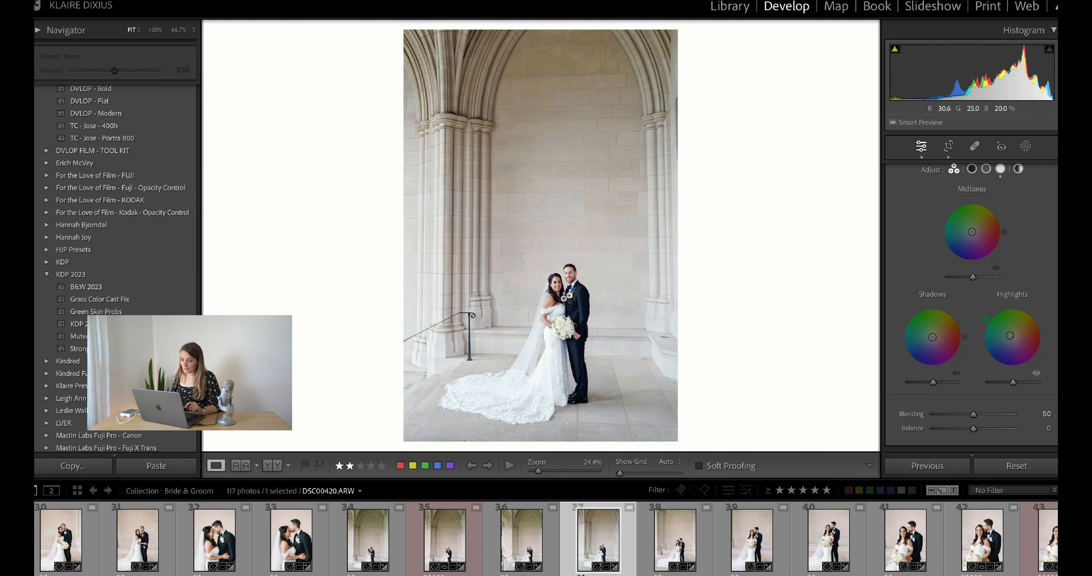
# Zoom in on the couple and warm the Color Grading shadows to orange with hue 30 and saturation 19
pyautogui.click(553, 280)
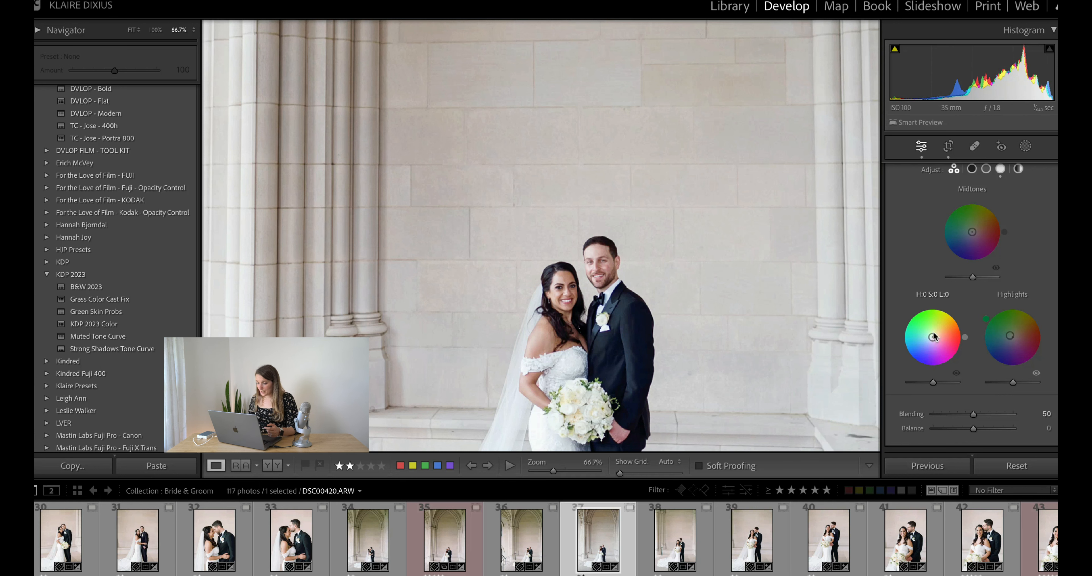
pyautogui.moveTo(932, 336); pyautogui.dragTo(936, 335)
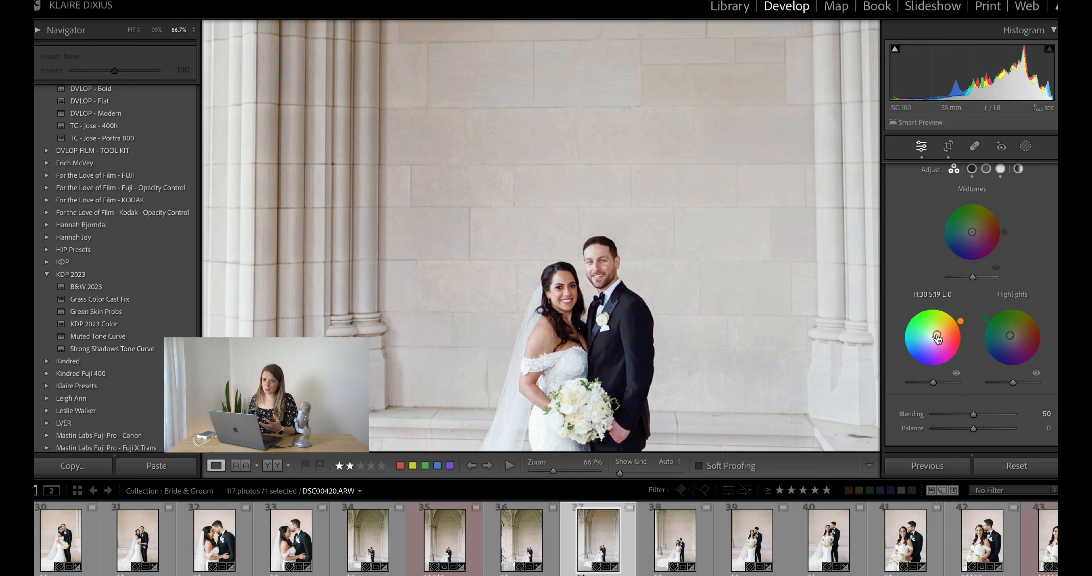
pyautogui.scroll(1, 1023, 266)
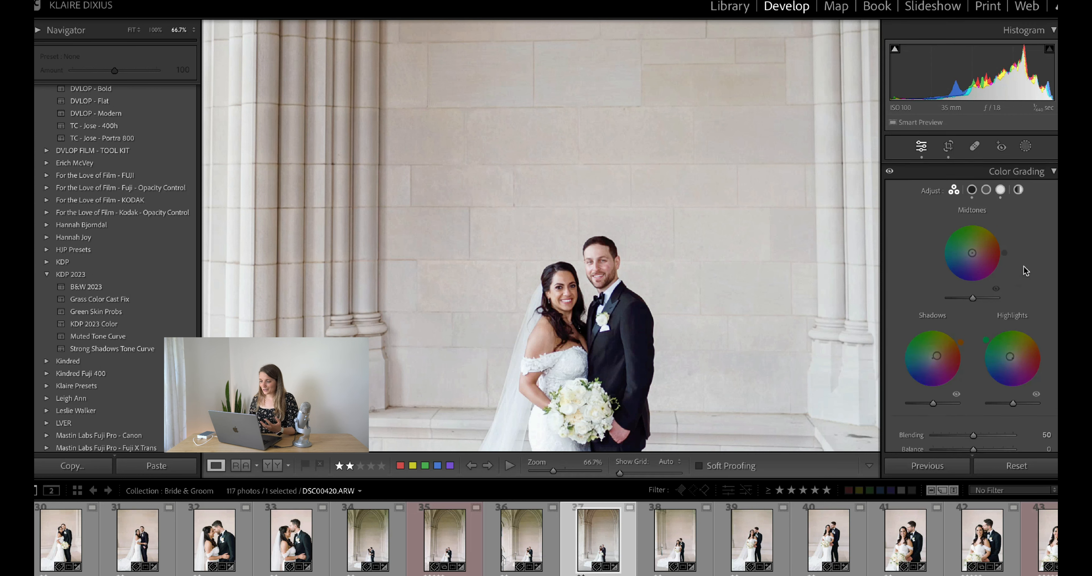
pyautogui.scroll(-1, 1024, 266)
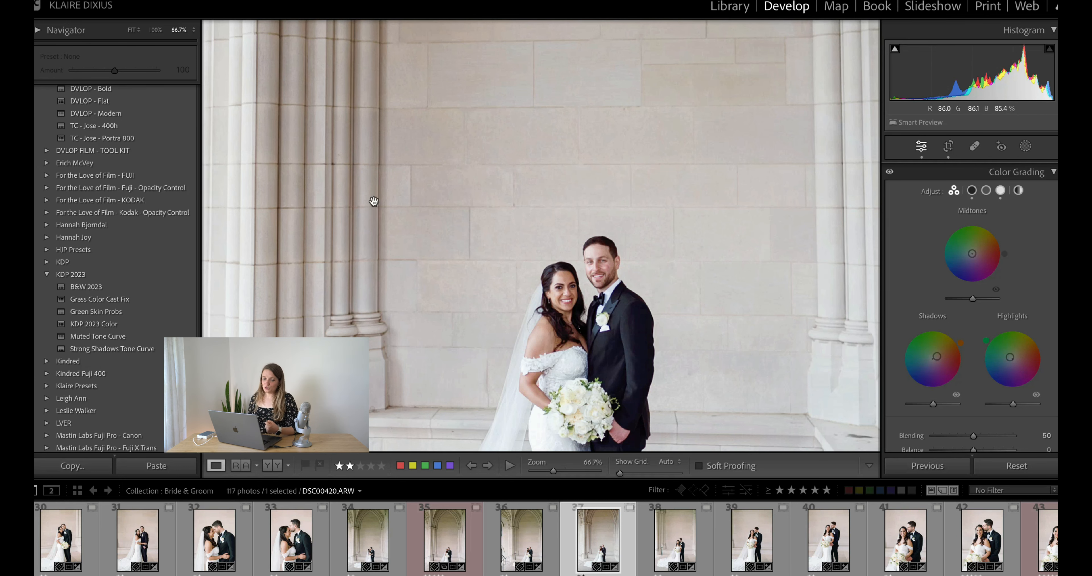
# Create a develop preset named "Pink Highlights Cool Hair" in the KDP 2023 group, including only the Color Grading settings
pyautogui.scroll(15, 164, 178)
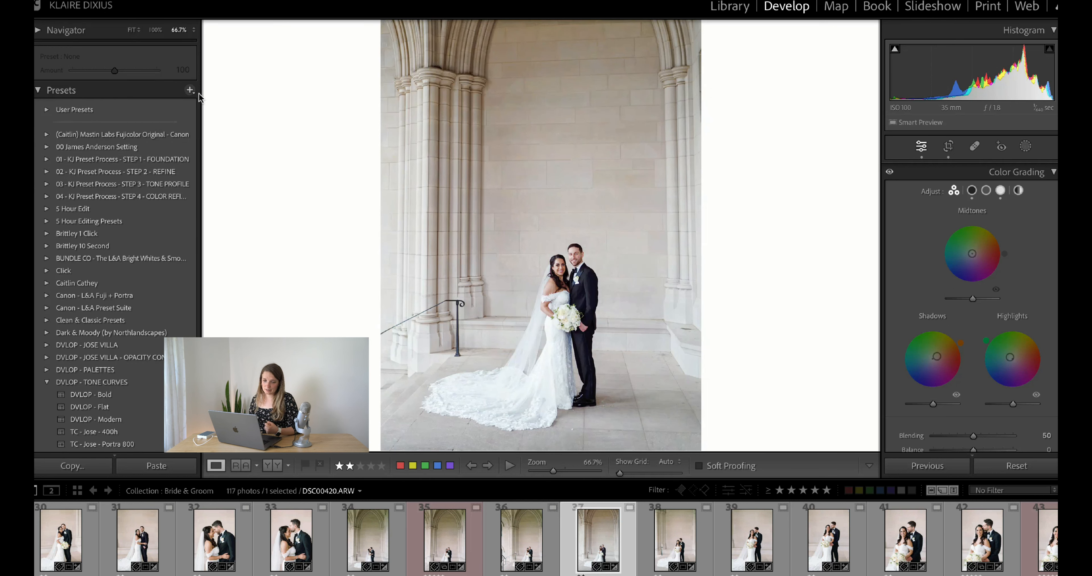
pyautogui.click(190, 90)
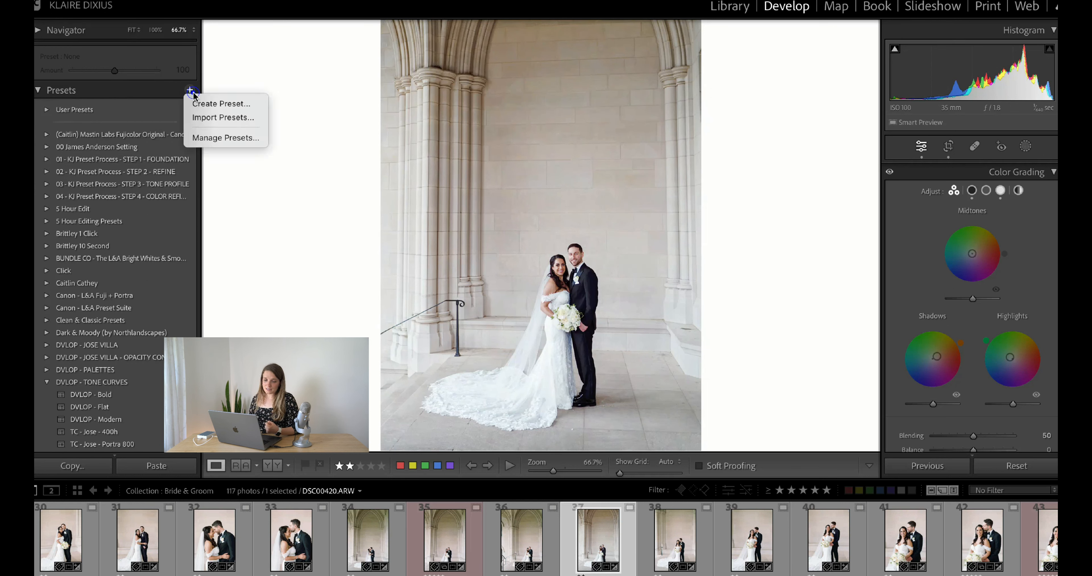
pyautogui.click(223, 104)
pyautogui.click(324, 301)
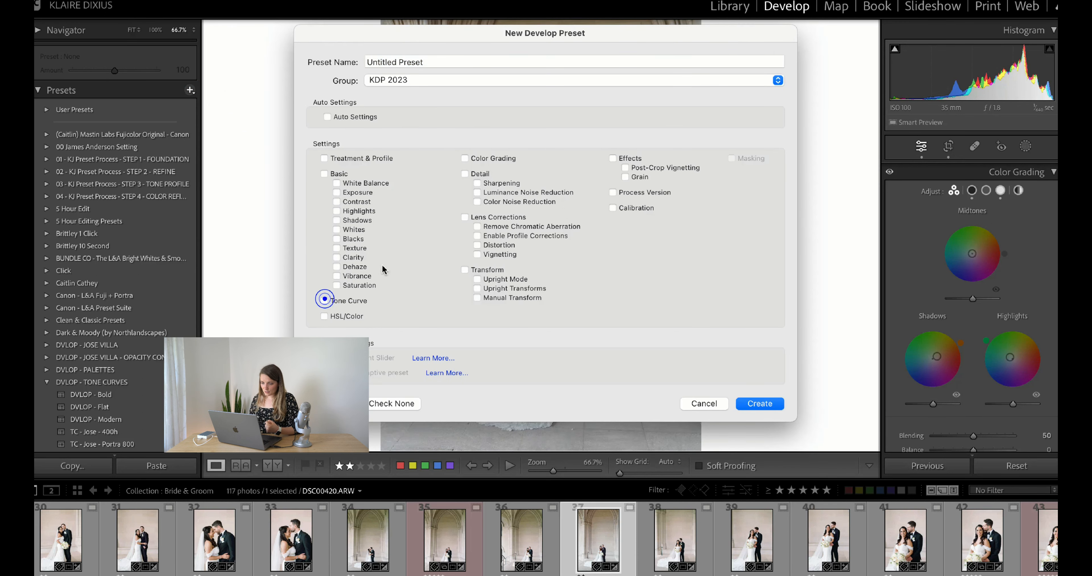
pyautogui.click(465, 160)
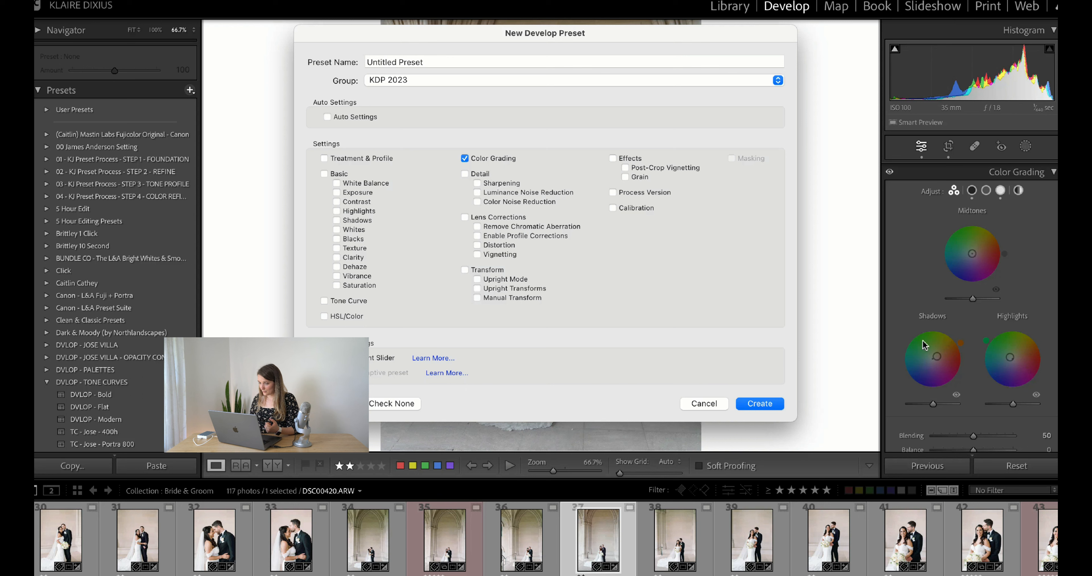
pyautogui.click(597, 64)
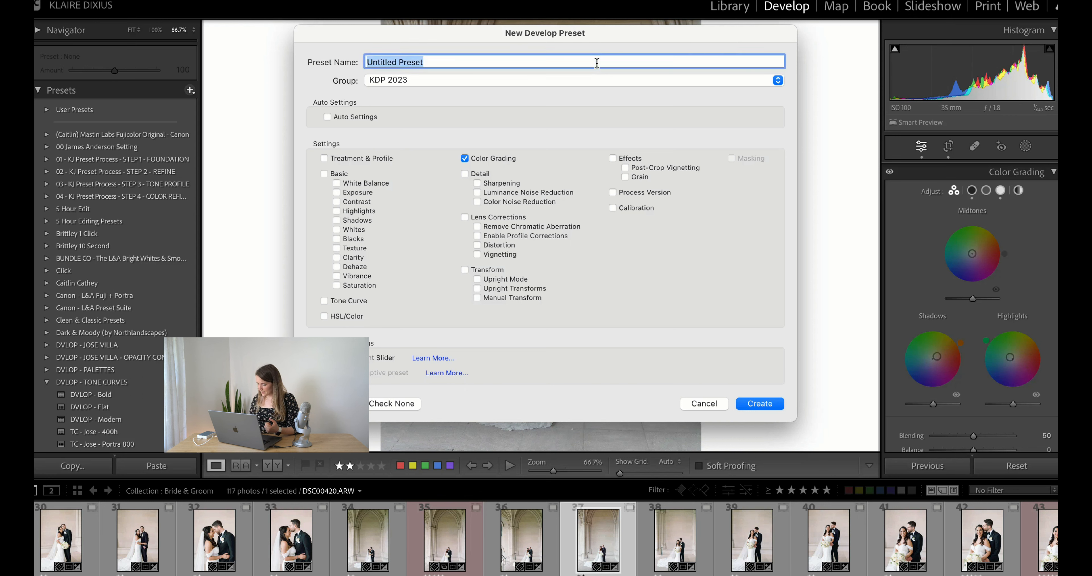
pyautogui.write('P')
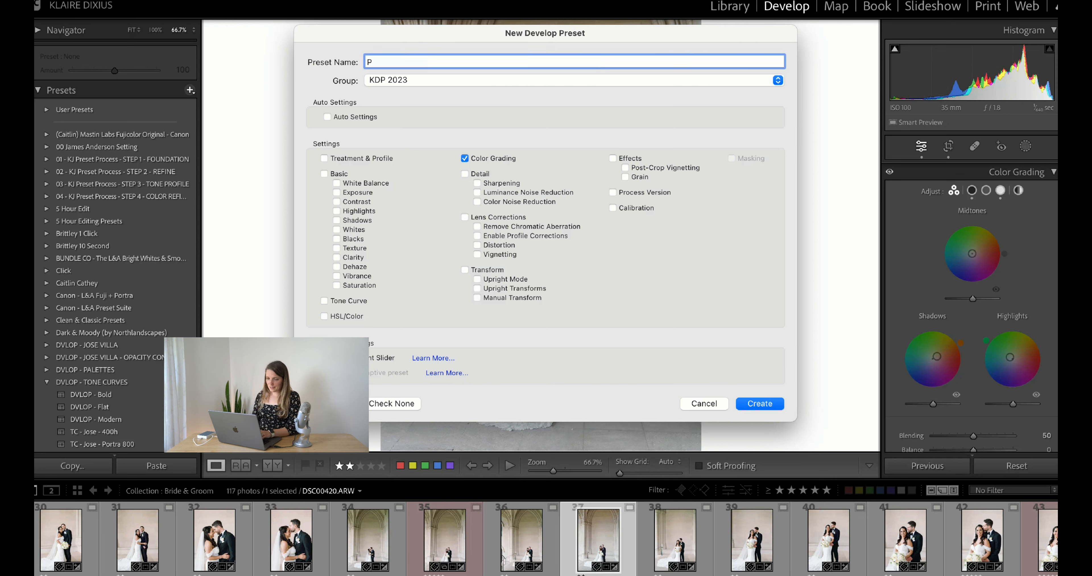
pyautogui.write('ink Highlights Cool Hair')
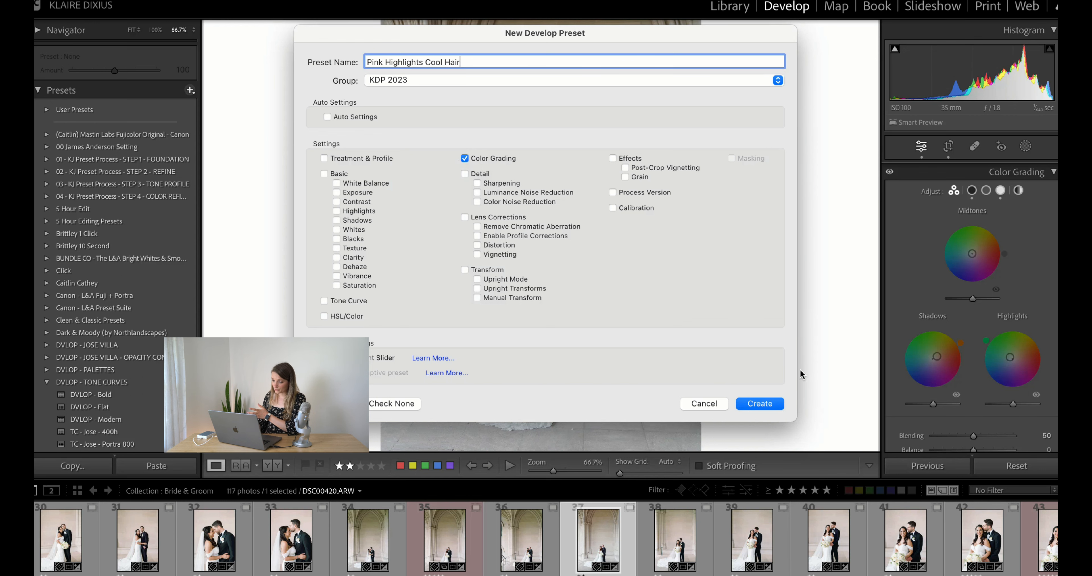
pyautogui.click(759, 403)
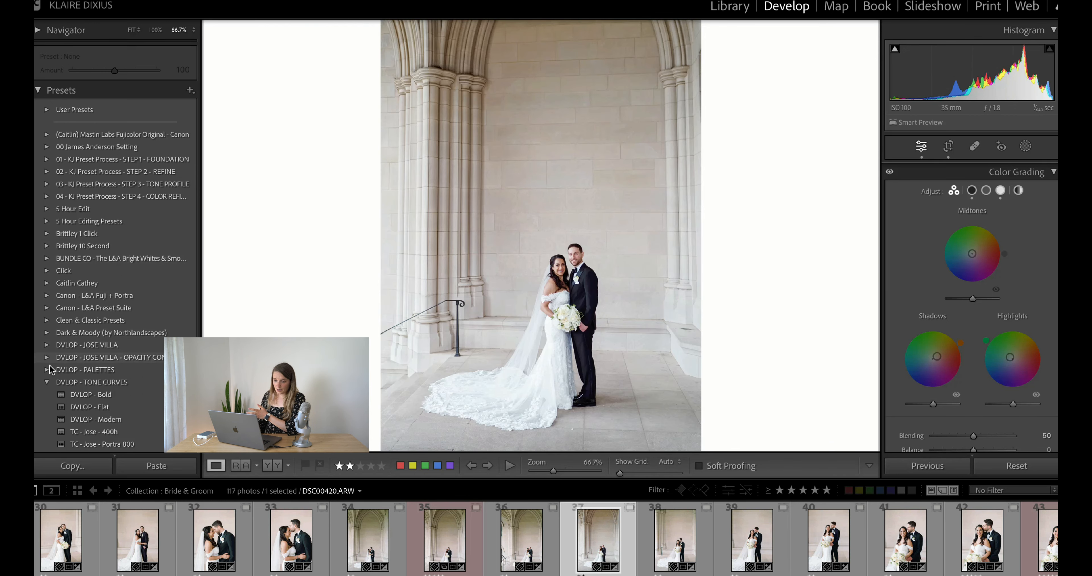
# Collapse the DVLOP - TONE CURVES preset group and apply the Pink Highlights Cool Hair preset from KDP 2023
pyautogui.click(47, 380)
pyautogui.scroll(-6, 46, 379)
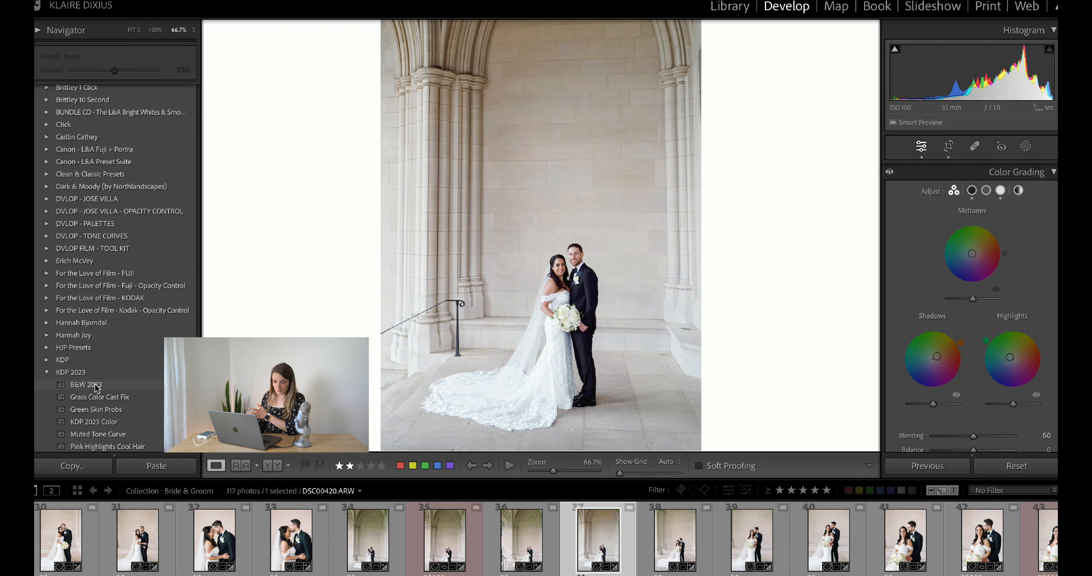
pyautogui.scroll(-2, 94, 386)
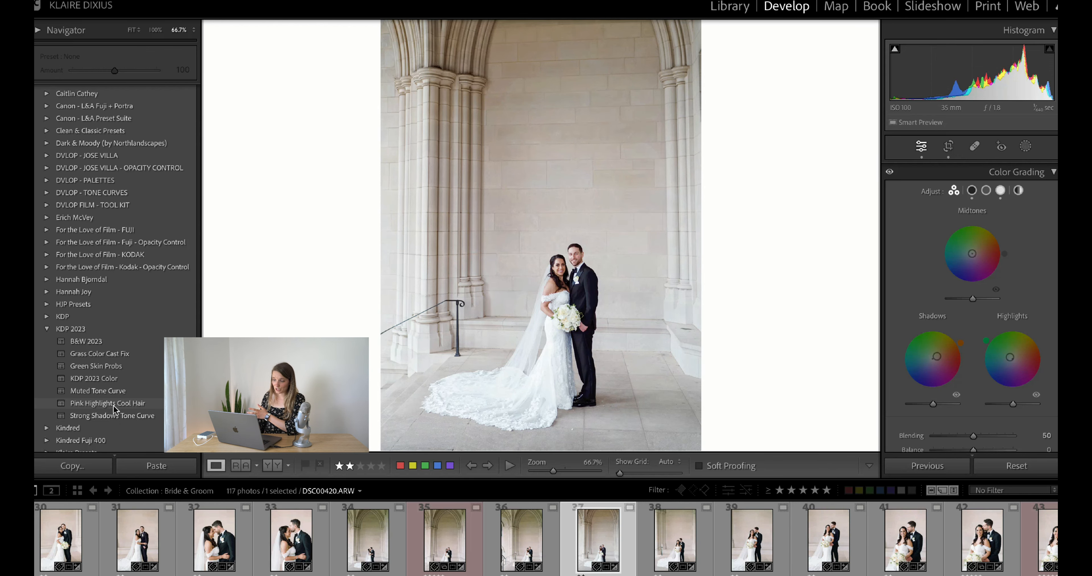
pyautogui.click(114, 404)
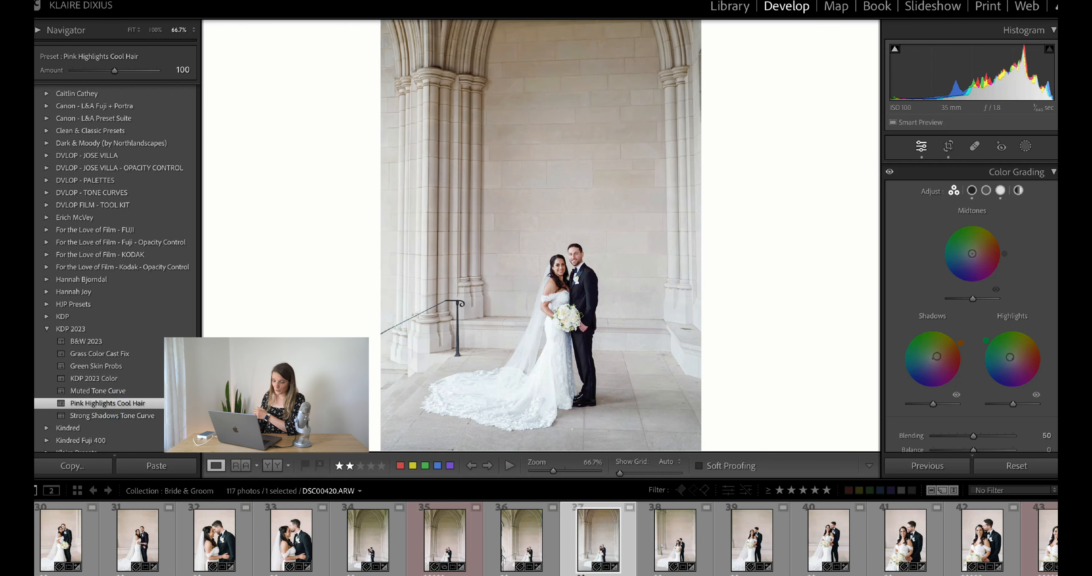